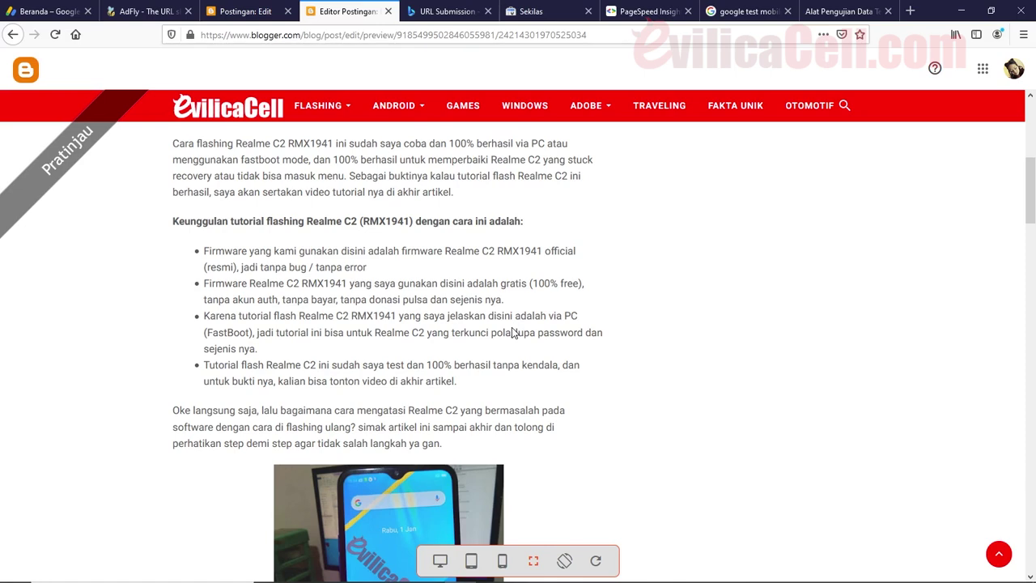
Read the Realme C2 flashing article's introduction and its firmware and USB driver preparation instructions
scroll(519, 341, down, 10)
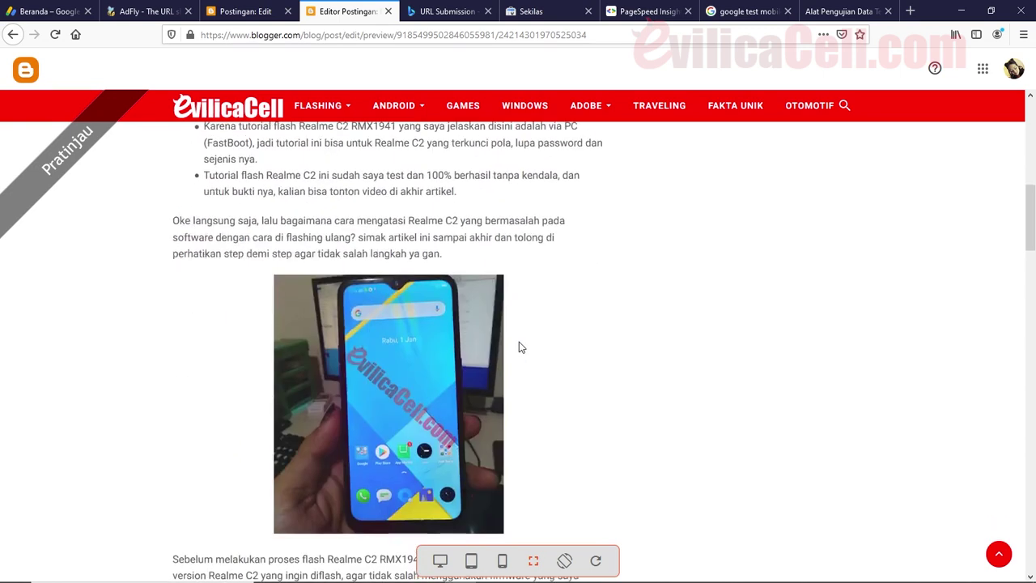
scroll(548, 349, up, 3)
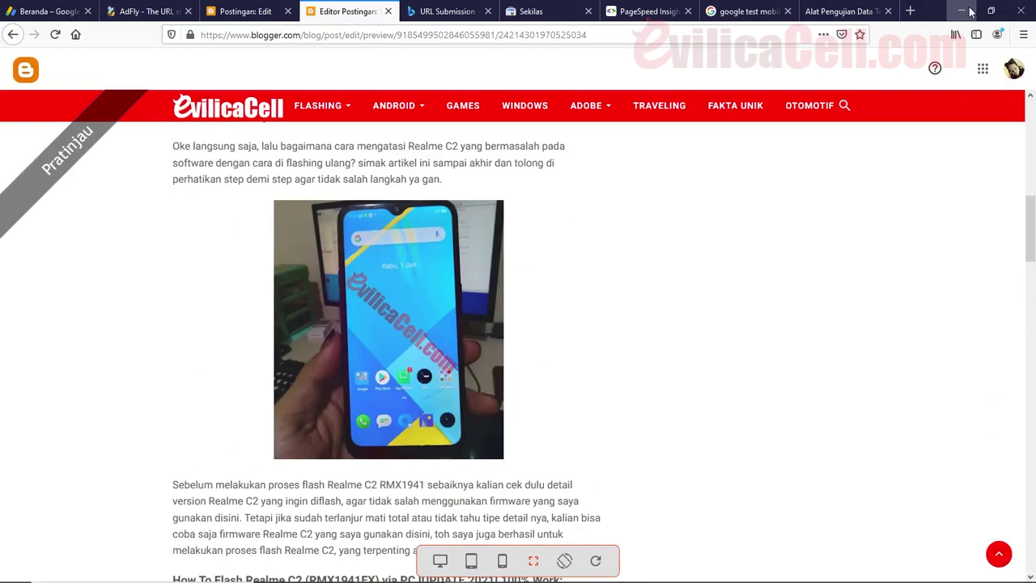
scroll(643, 358, down, 3)
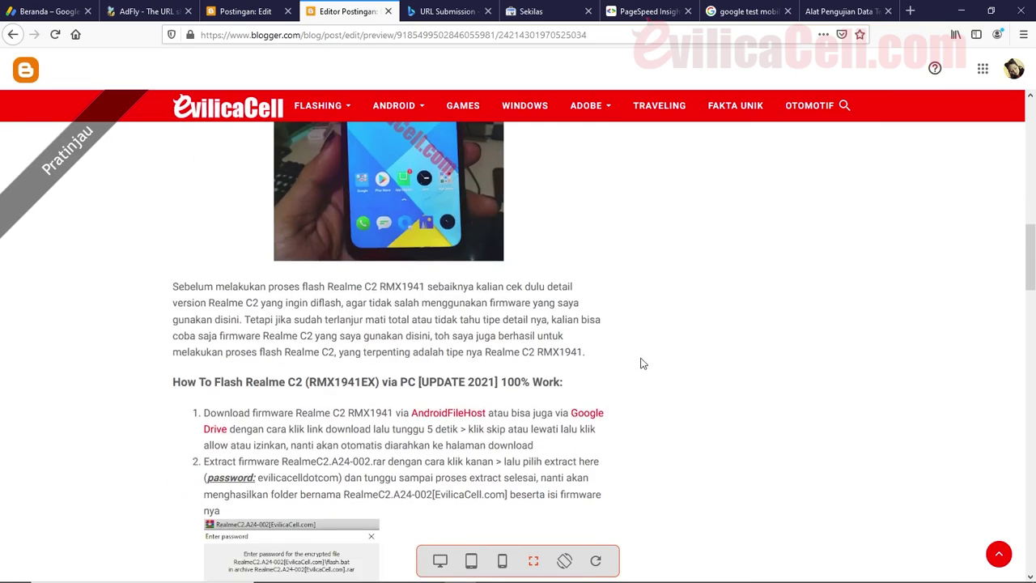
scroll(642, 361, down, 1)
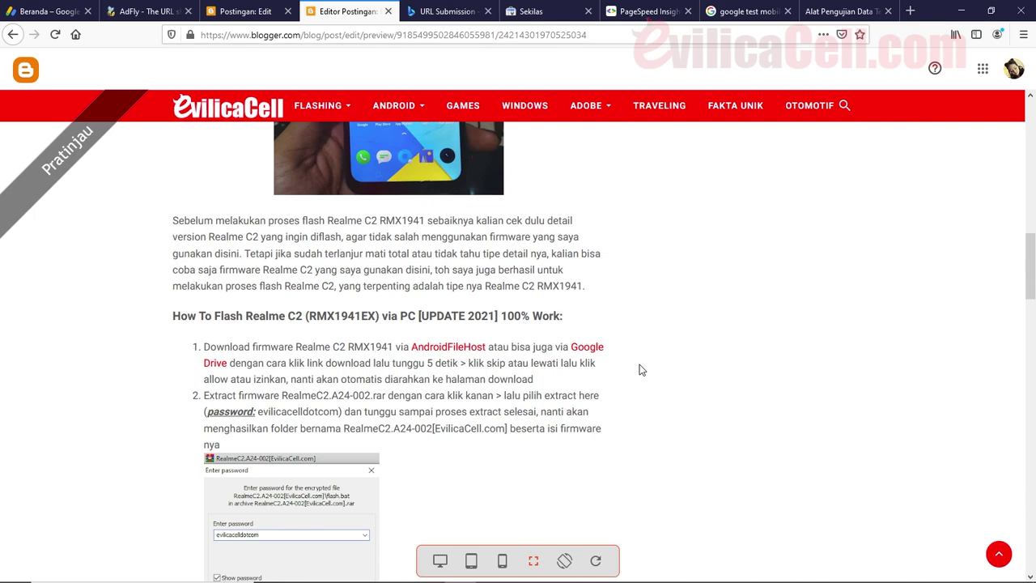
scroll(468, 373, down, 2)
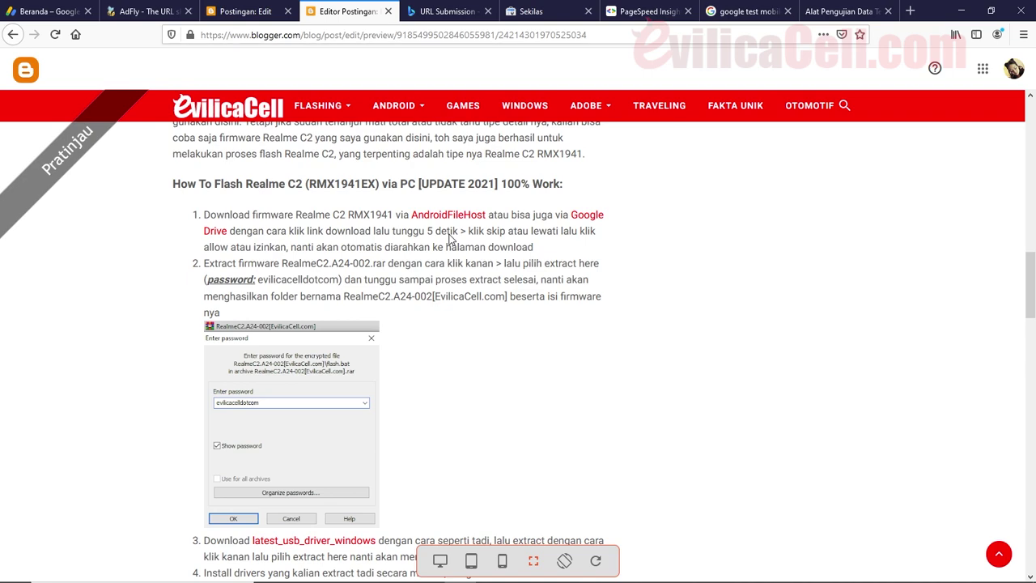
scroll(451, 241, down, 4)
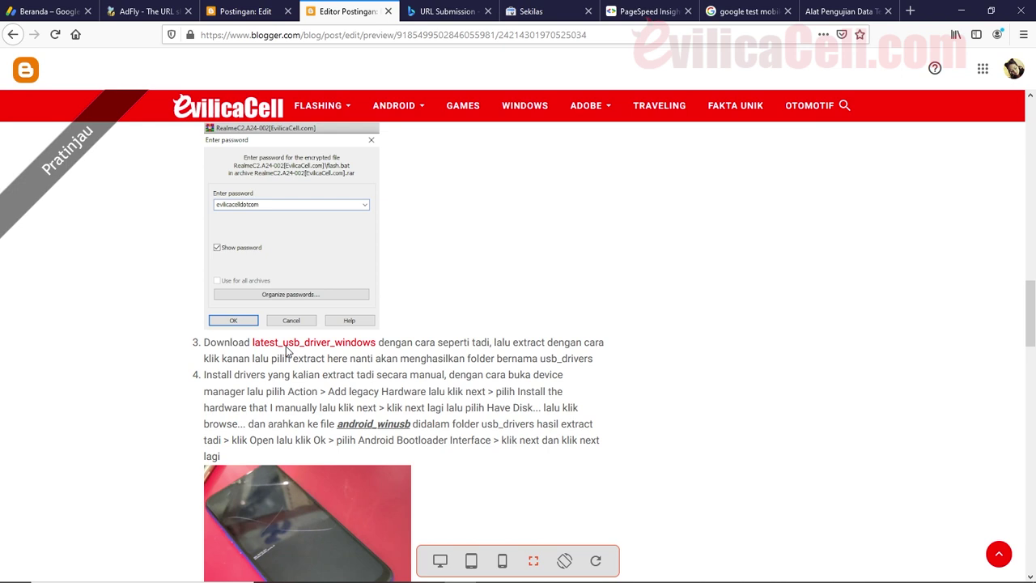
Switch from the browser to File Explorer and open the Video folder inside Downloads
click(962, 11)
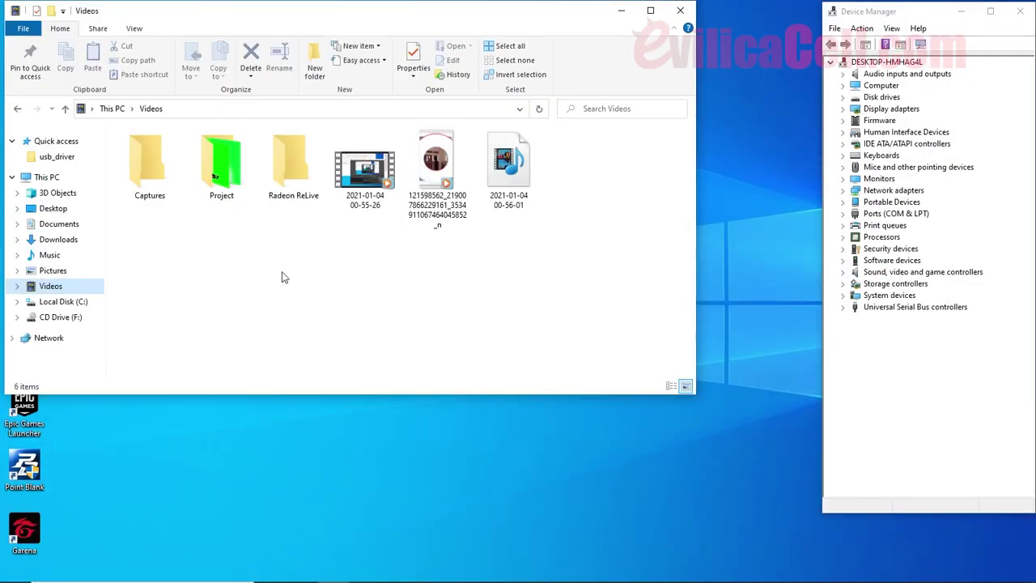
click(65, 240)
double_click(146, 199)
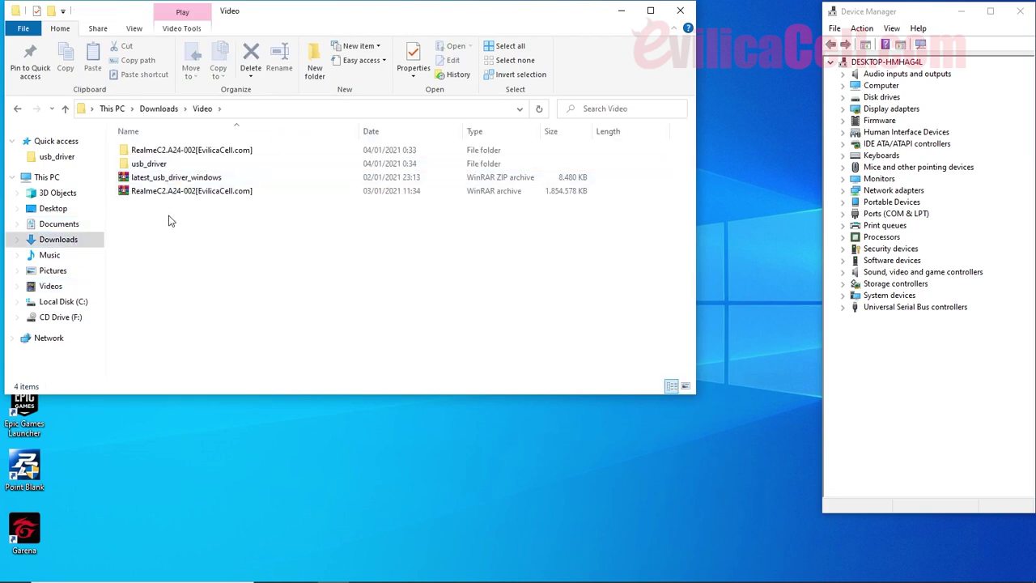
Try to extract the RealmeC2.A24-002[EvilicaCell.com] archive into the current folder, entering the archive password
click(173, 193)
ctrl+click(172, 179)
click(178, 177)
right_click(183, 194)
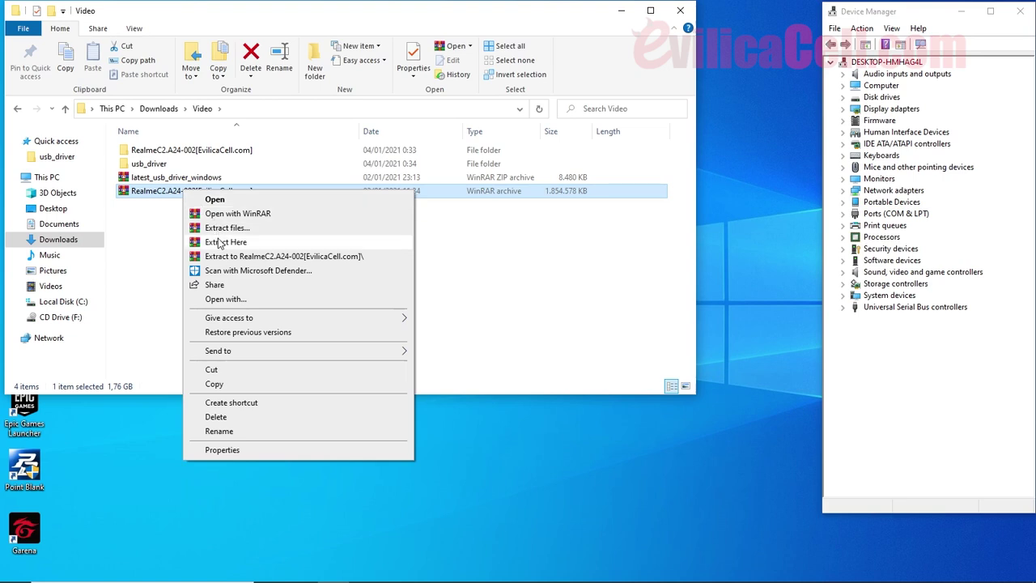
click(219, 242)
text(evil)
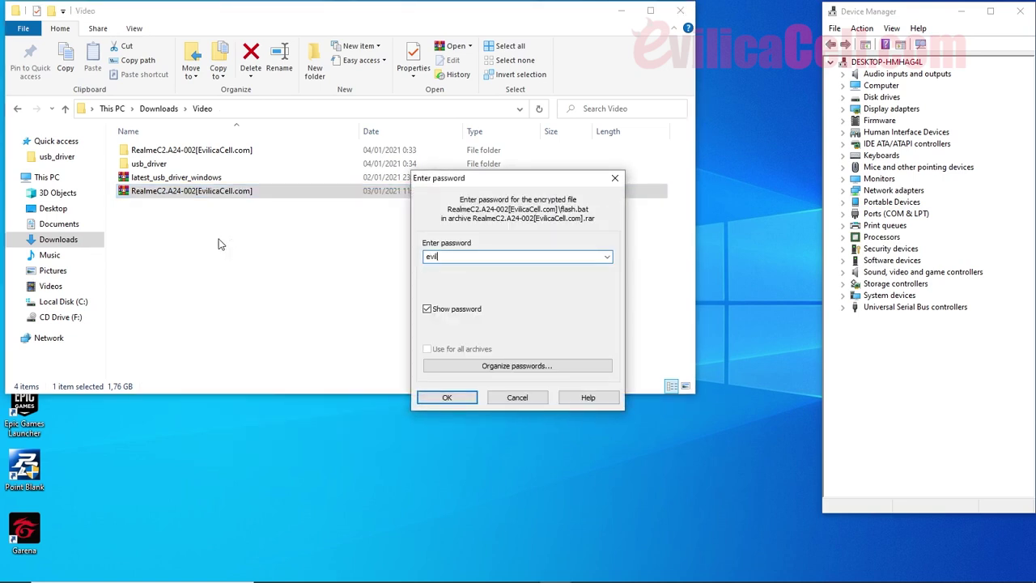
text(icacelldotcom)
click(515, 398)
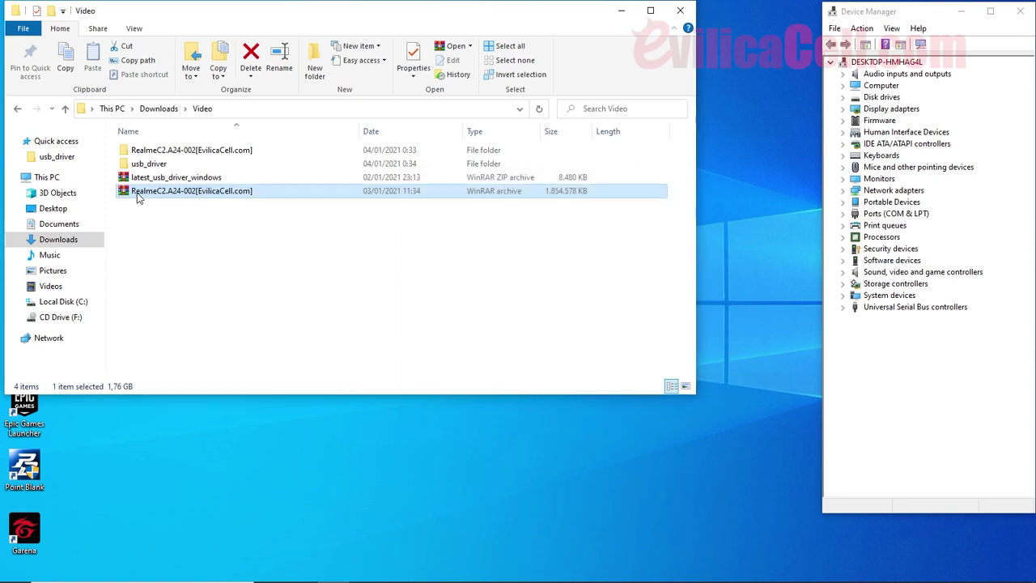
click(121, 150)
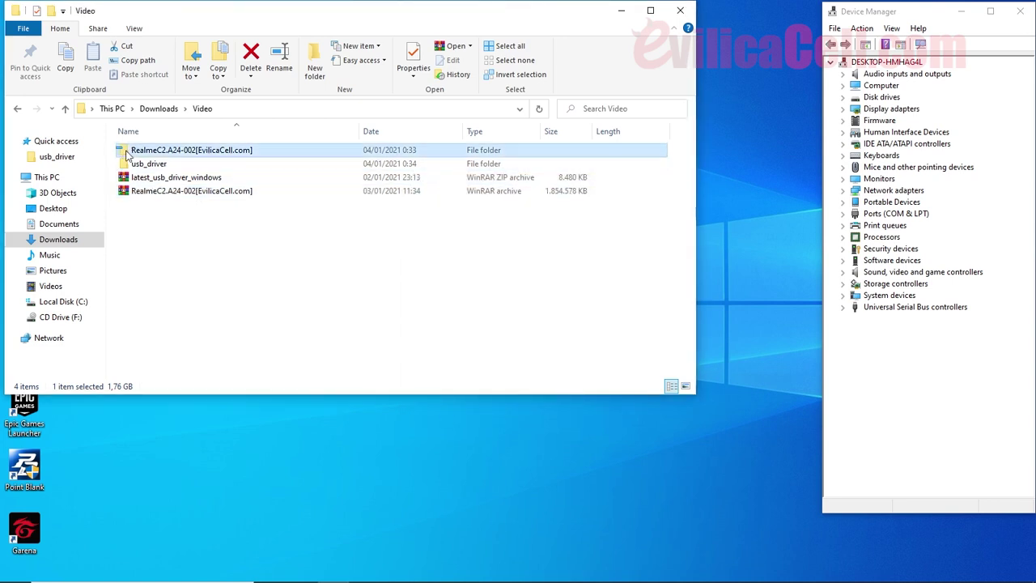
click(220, 282)
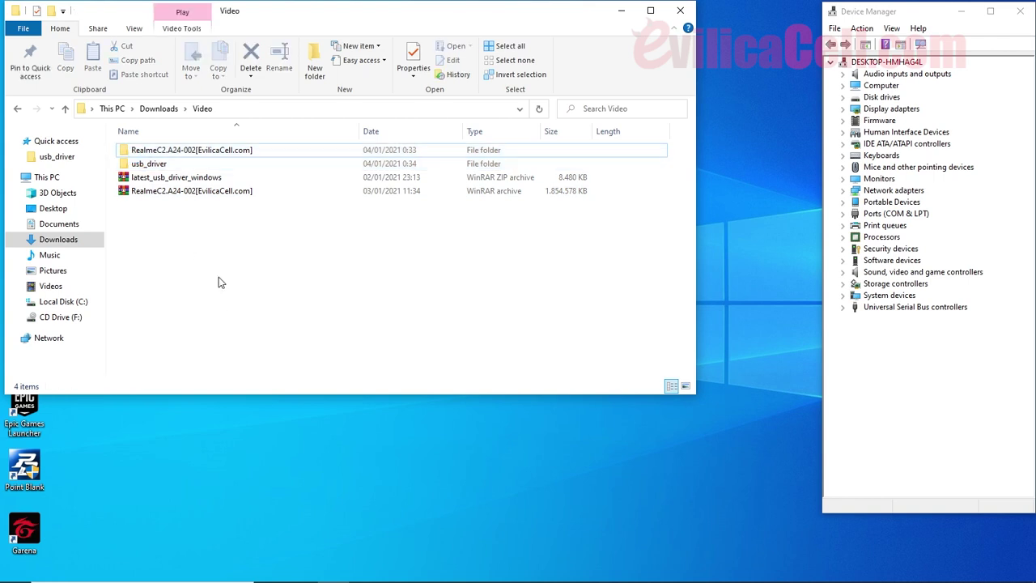
Switch to Device Manager and begin adding legacy hardware, selecting manual installation from a list with Show All Devices
click(930, 368)
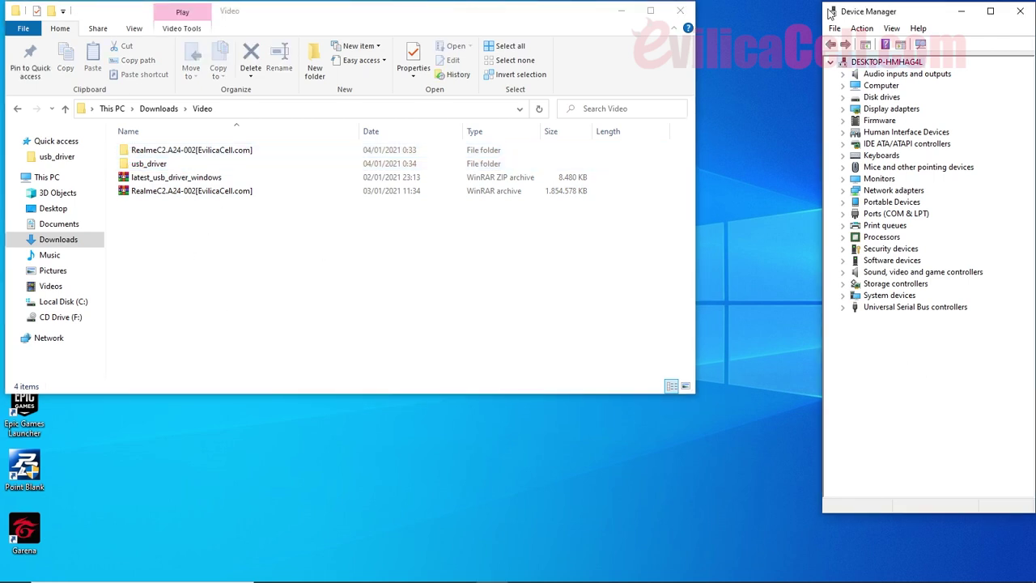
drag(831, 13, 768, 12)
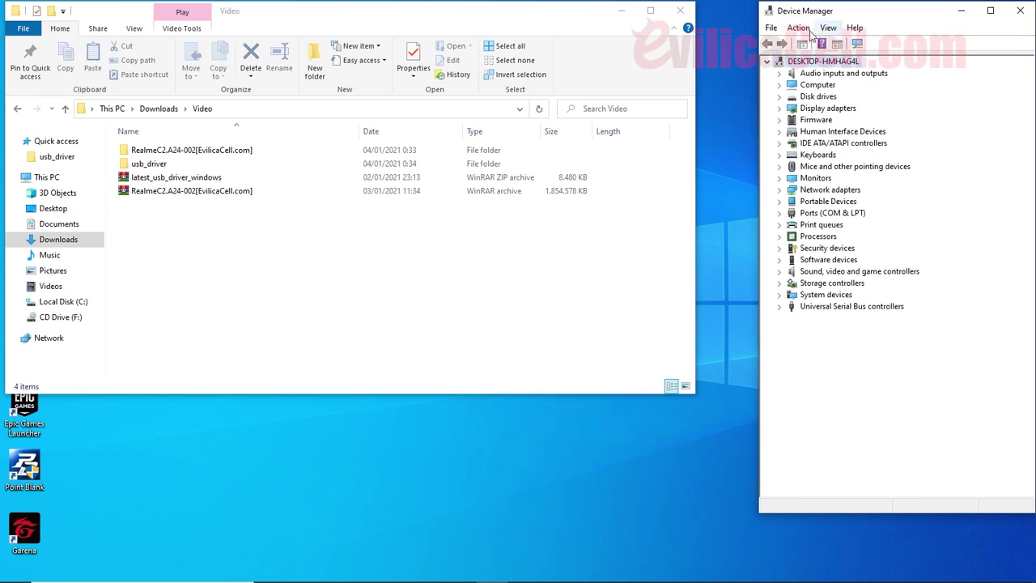
click(801, 30)
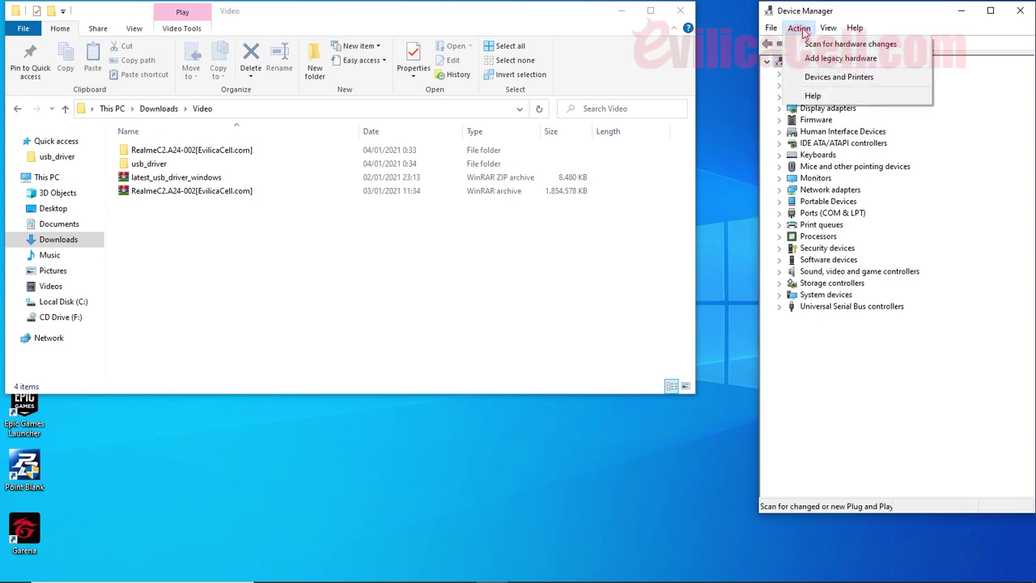
click(811, 64)
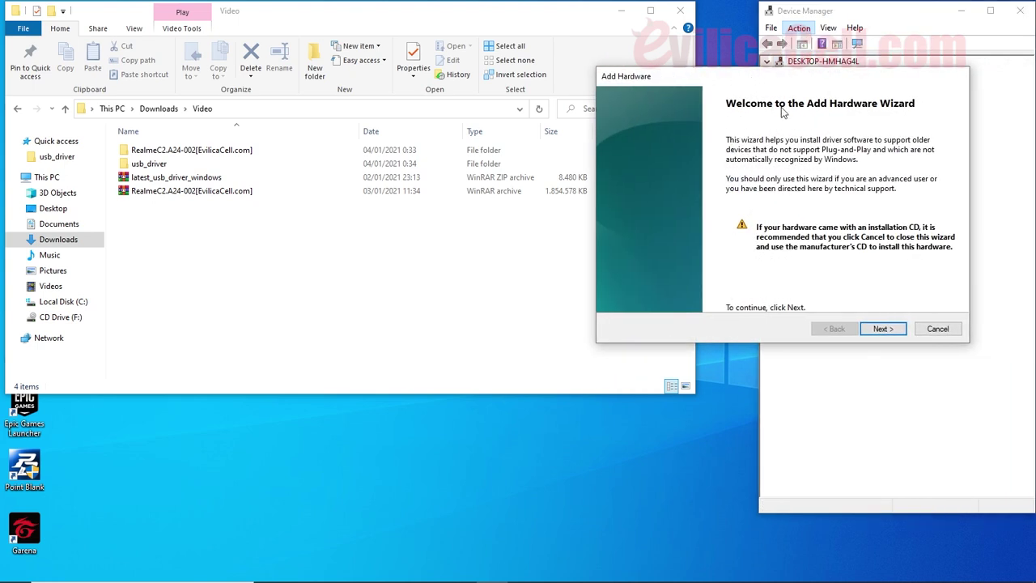
click(881, 329)
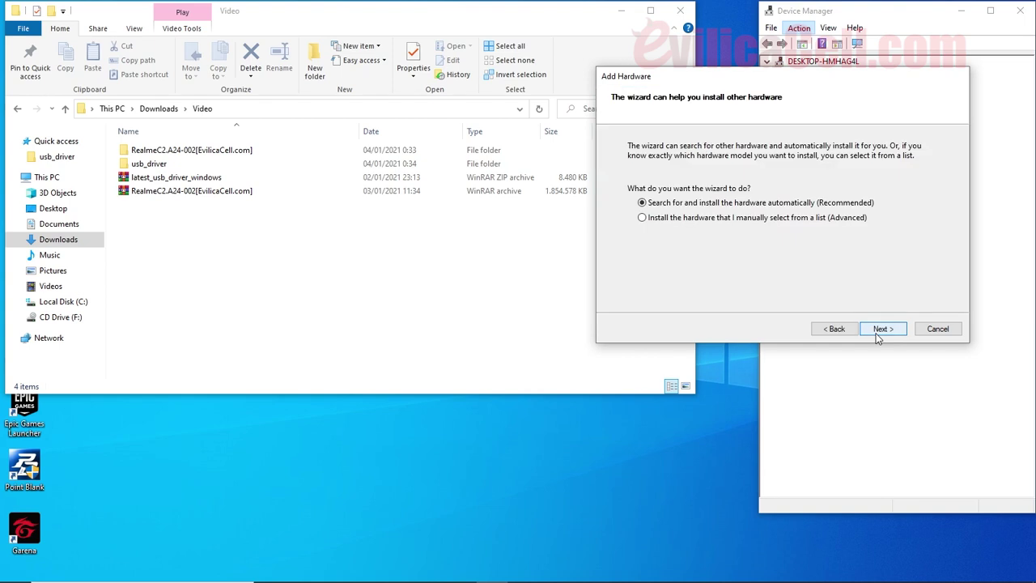
click(662, 225)
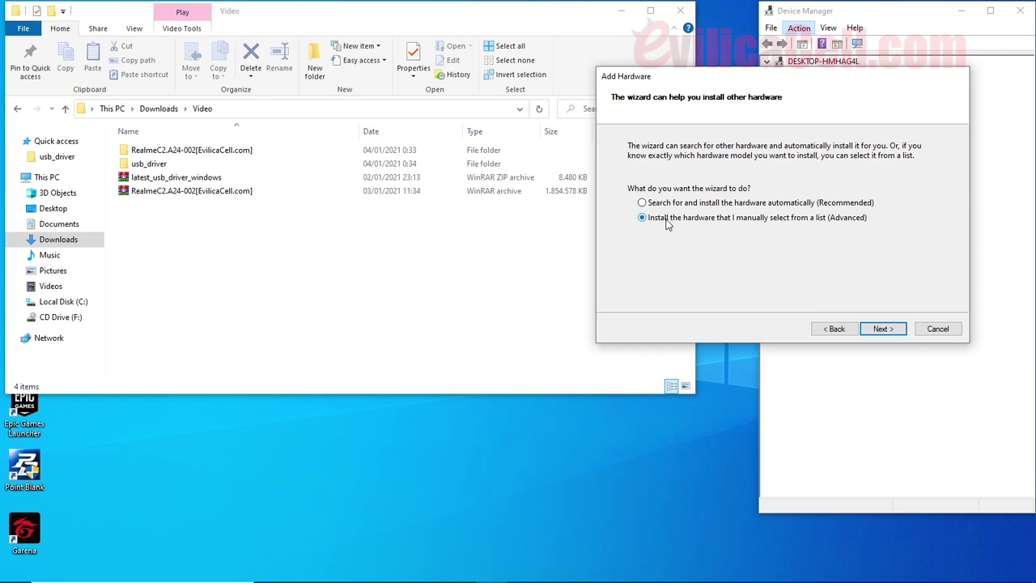
click(882, 328)
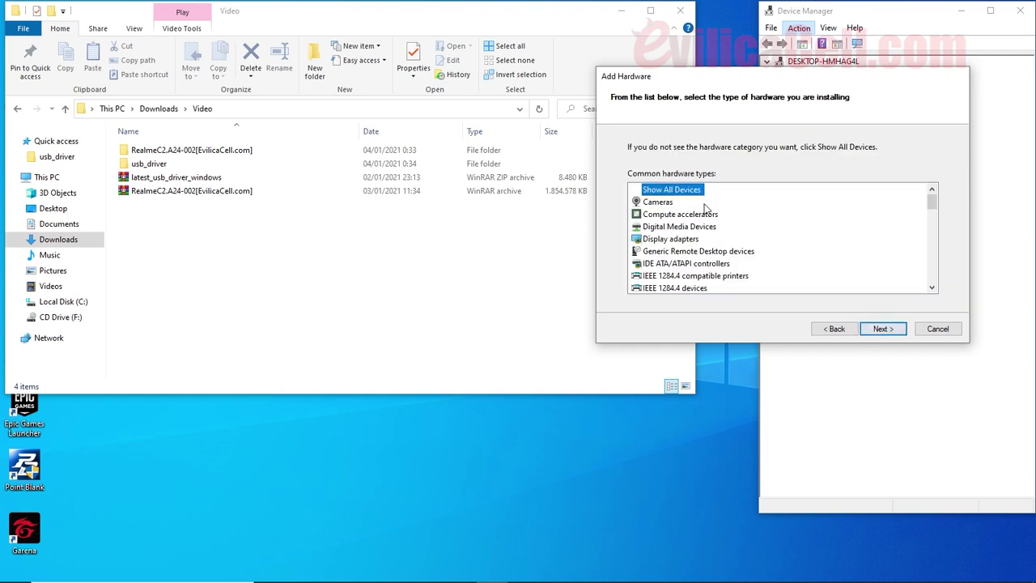
click(871, 334)
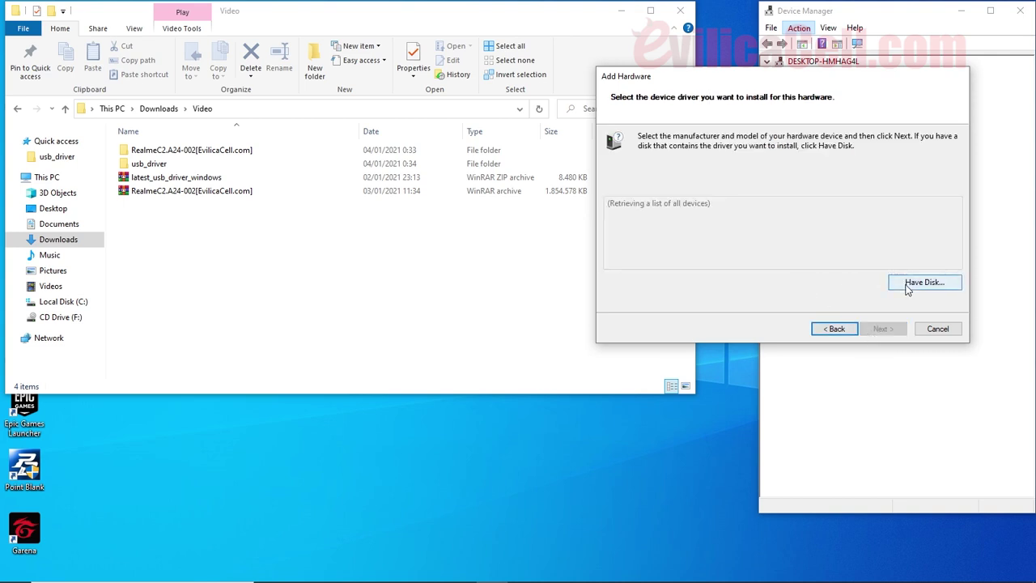
Load the driver from disk using the android_winusb file in the Downloads\Video\usb_driver folder
click(907, 287)
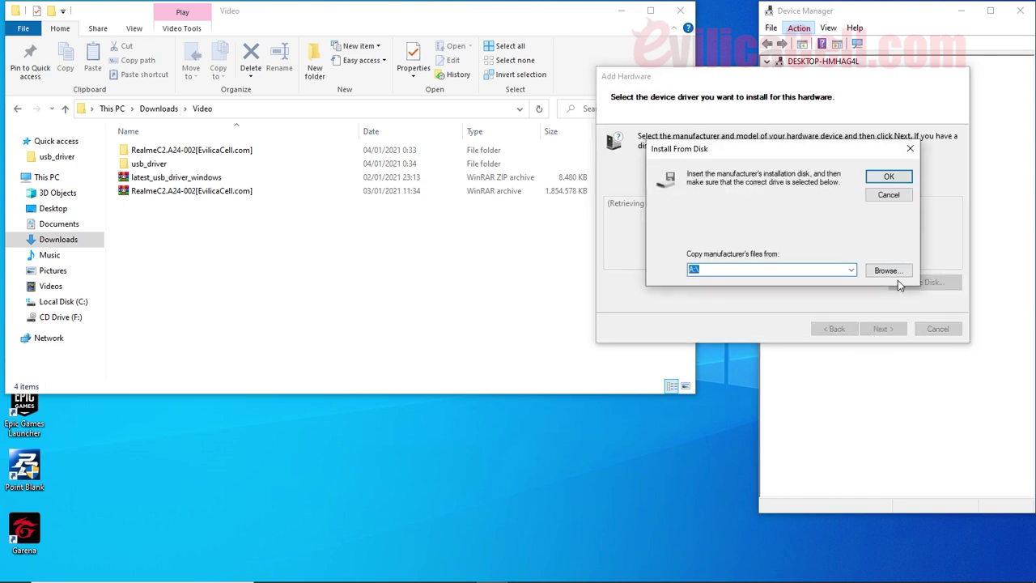
click(885, 276)
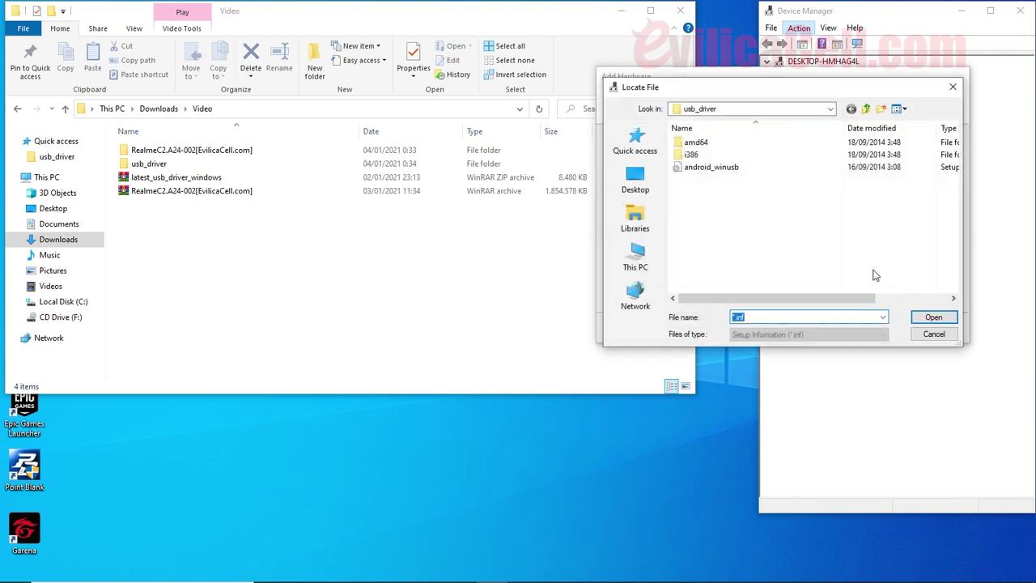
click(639, 257)
click(636, 220)
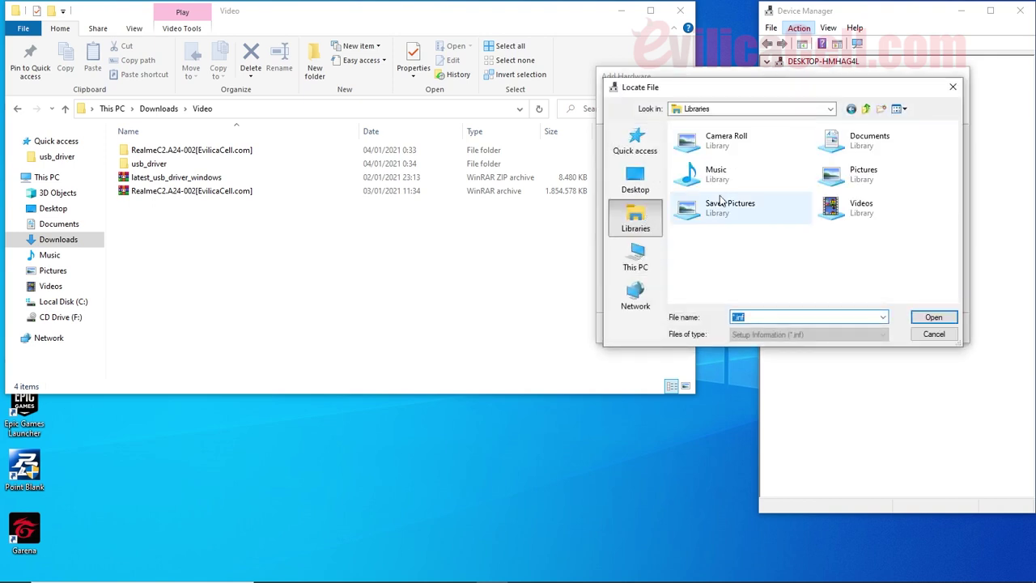
click(655, 261)
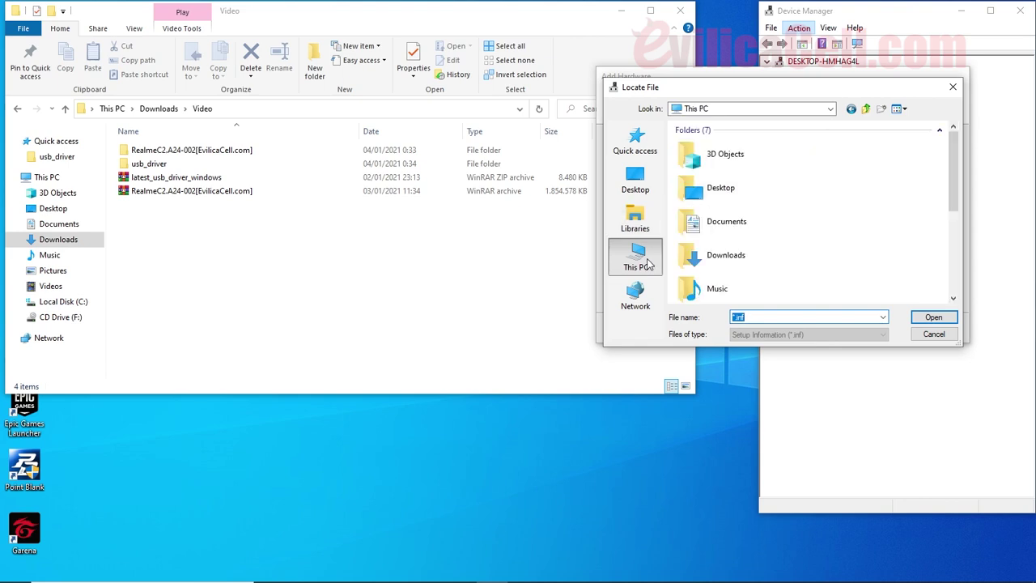
double_click(713, 261)
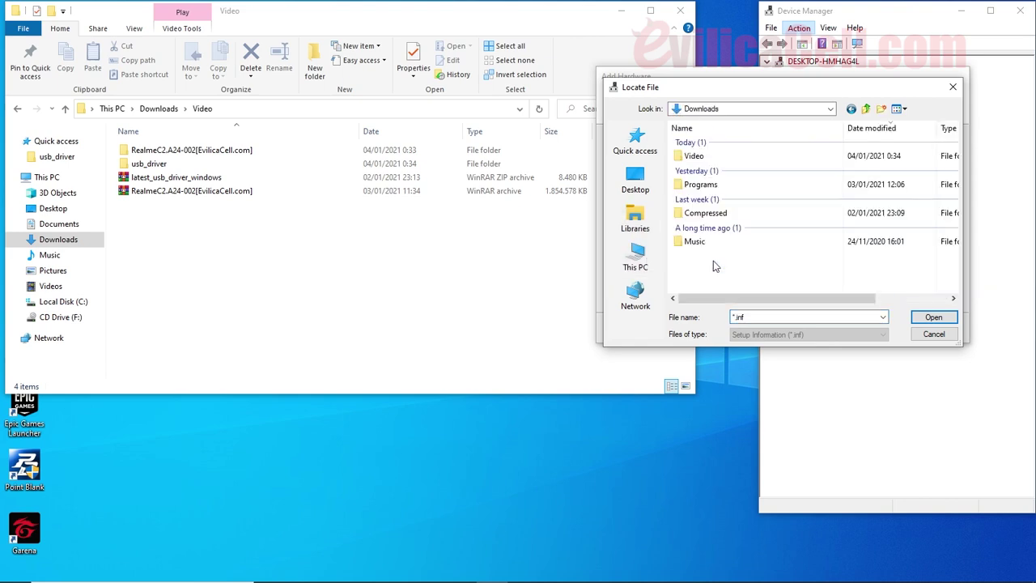
double_click(711, 160)
click(769, 199)
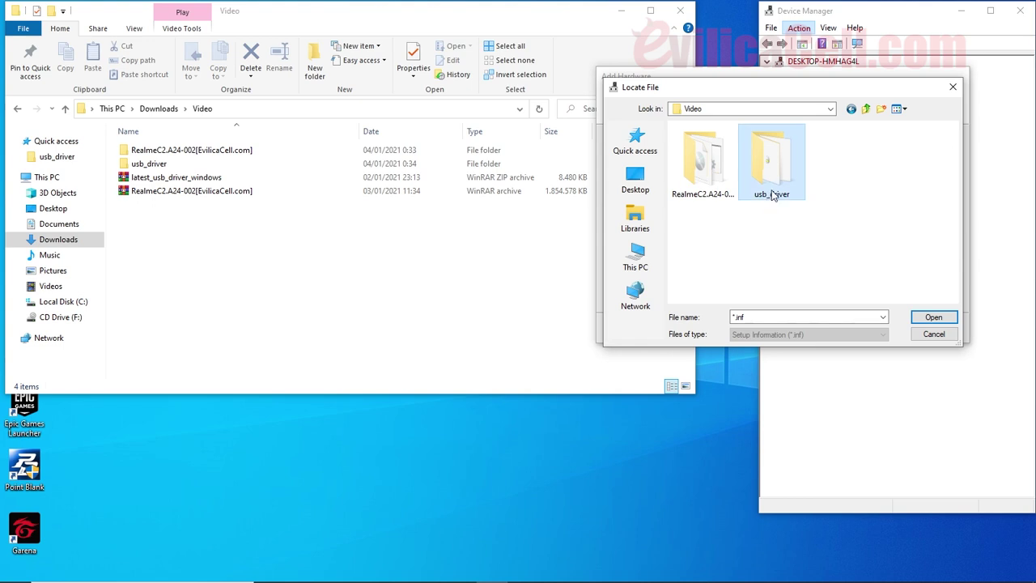
double_click(769, 201)
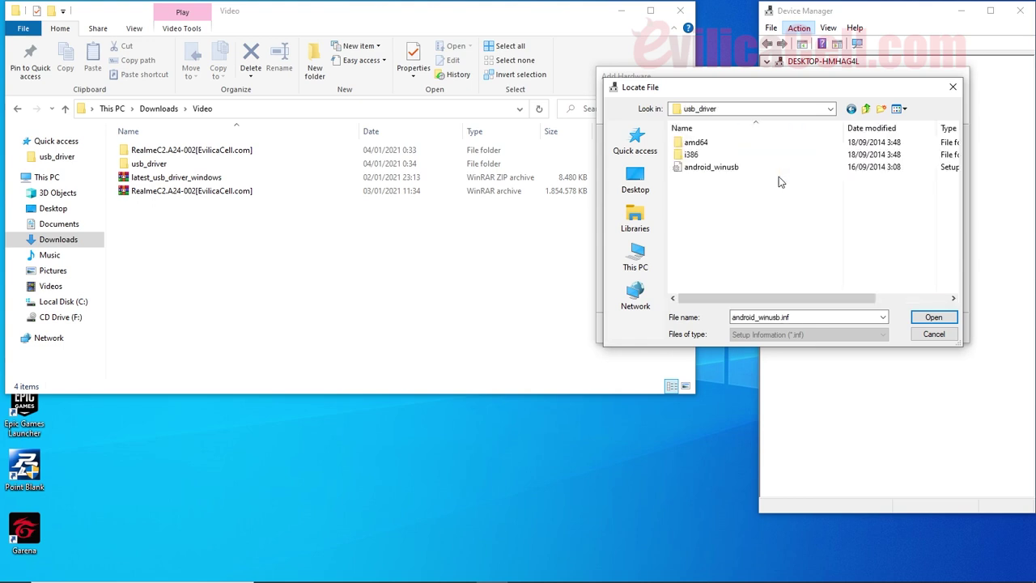
click(727, 170)
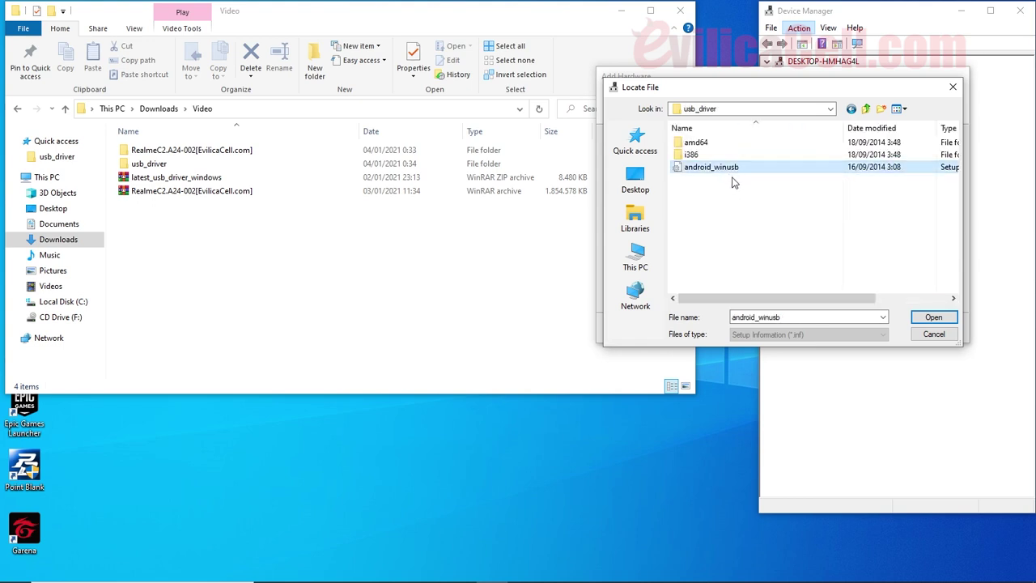
click(923, 317)
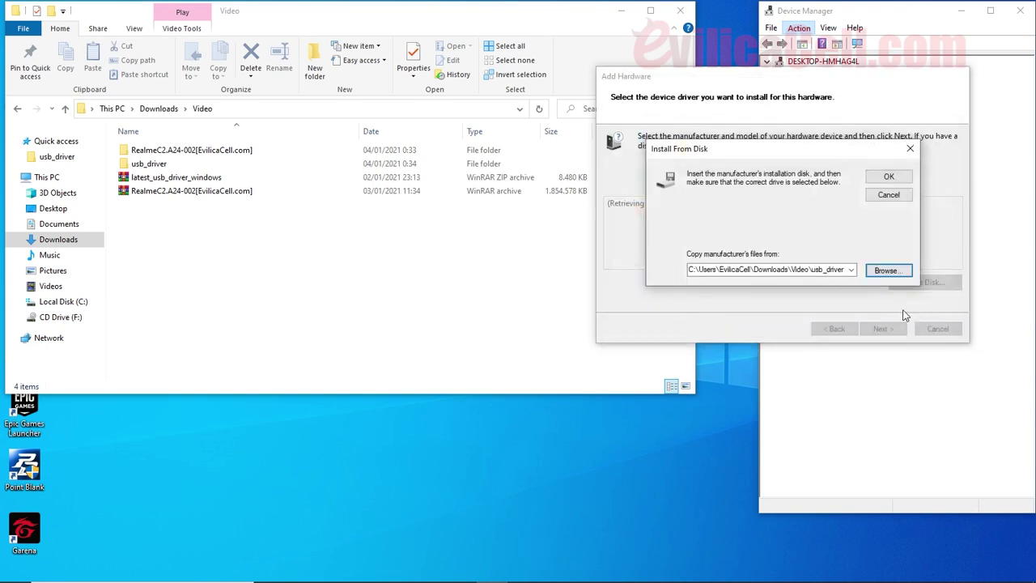
click(888, 178)
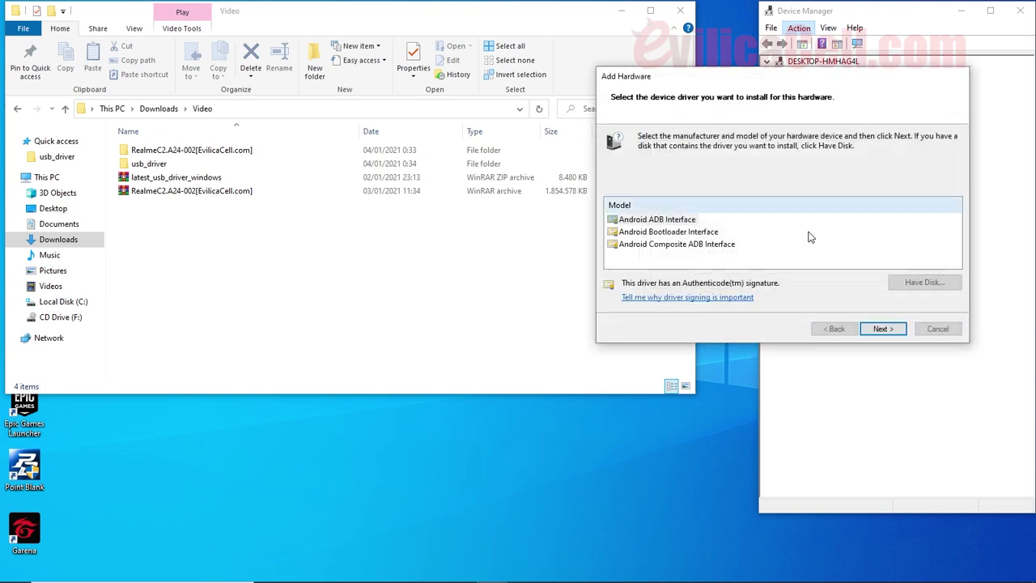
Install the Android Bootloader Interface driver and move the wizard window aside to uncover the device list
click(646, 233)
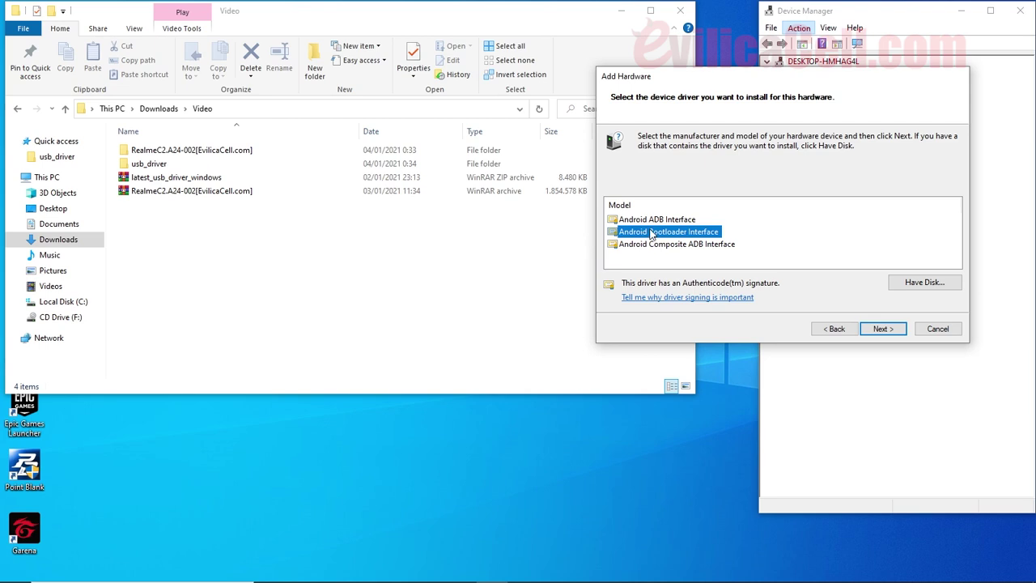
click(885, 333)
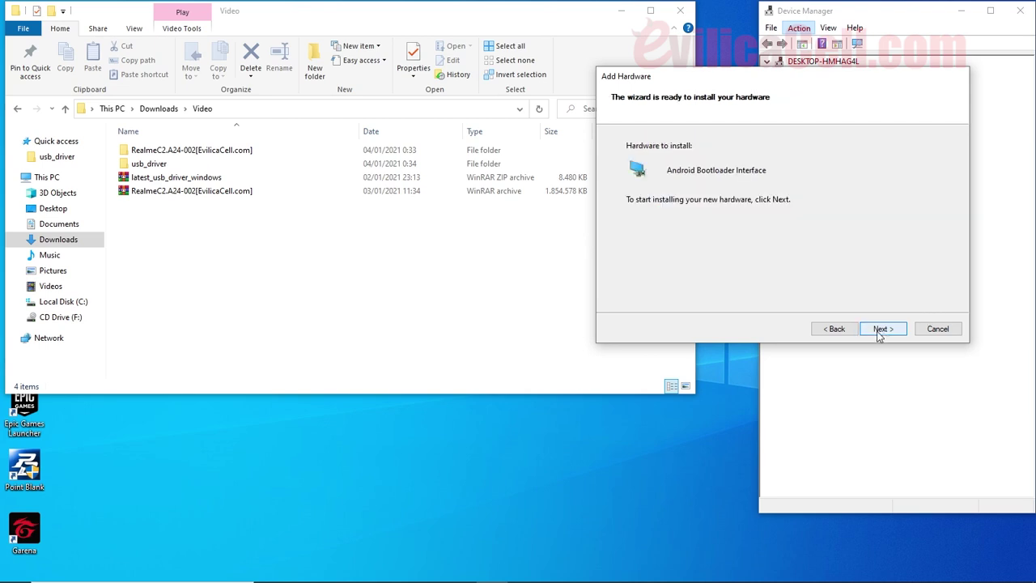
click(877, 332)
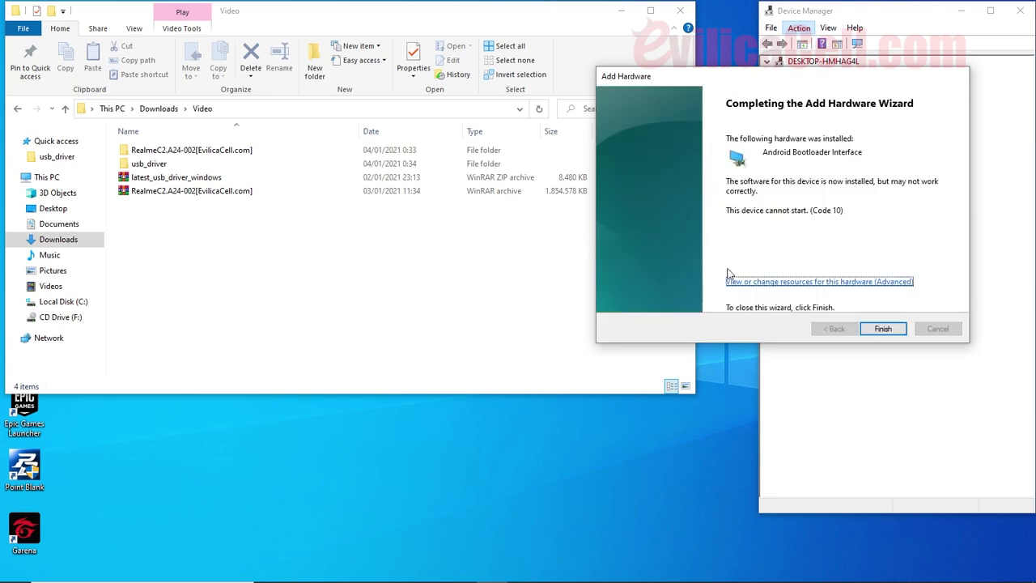
drag(772, 81, 627, 143)
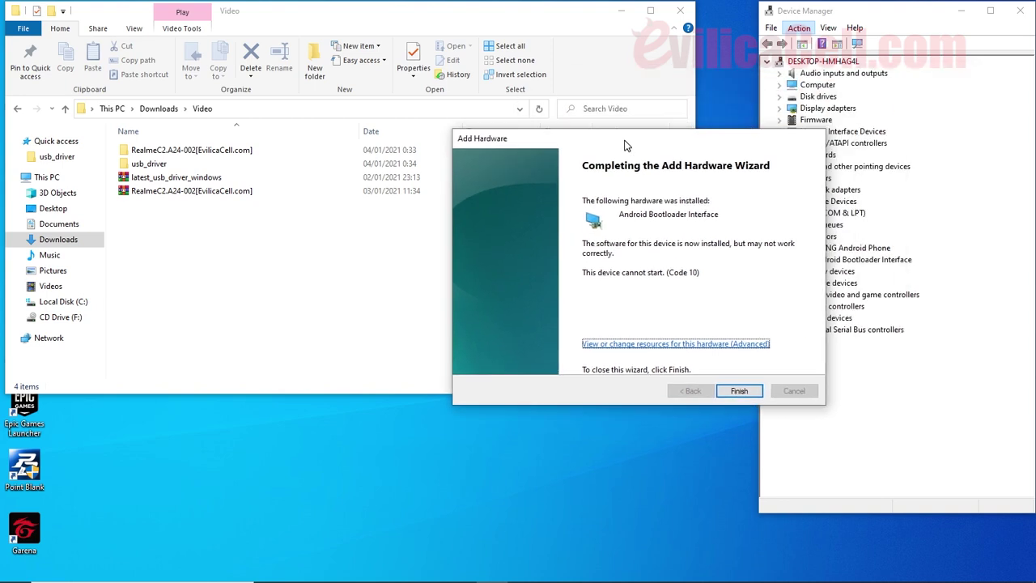
Finish the Add Hardware wizard and select the Android Bootloader Interface entry in the device list
click(738, 392)
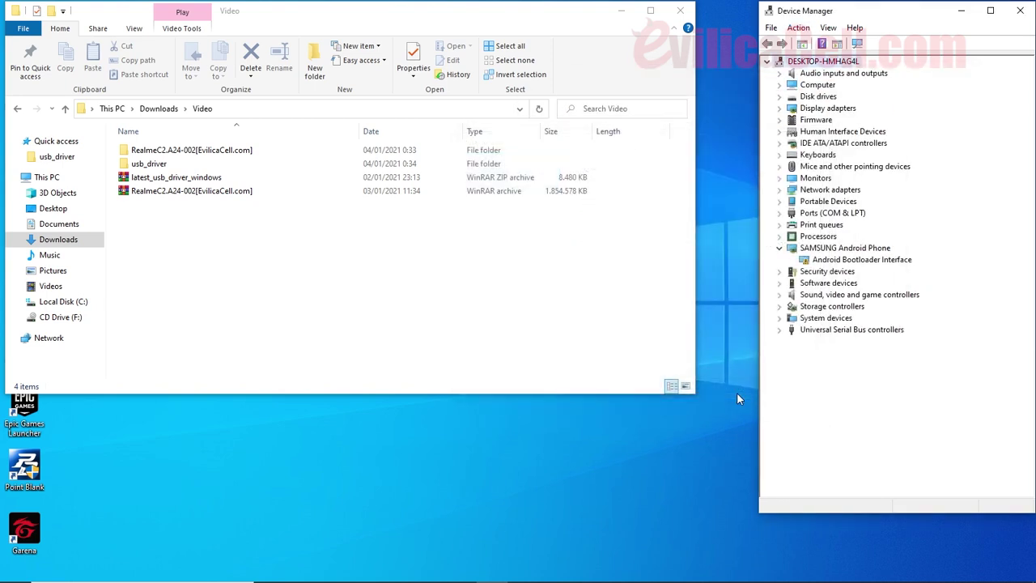
click(850, 263)
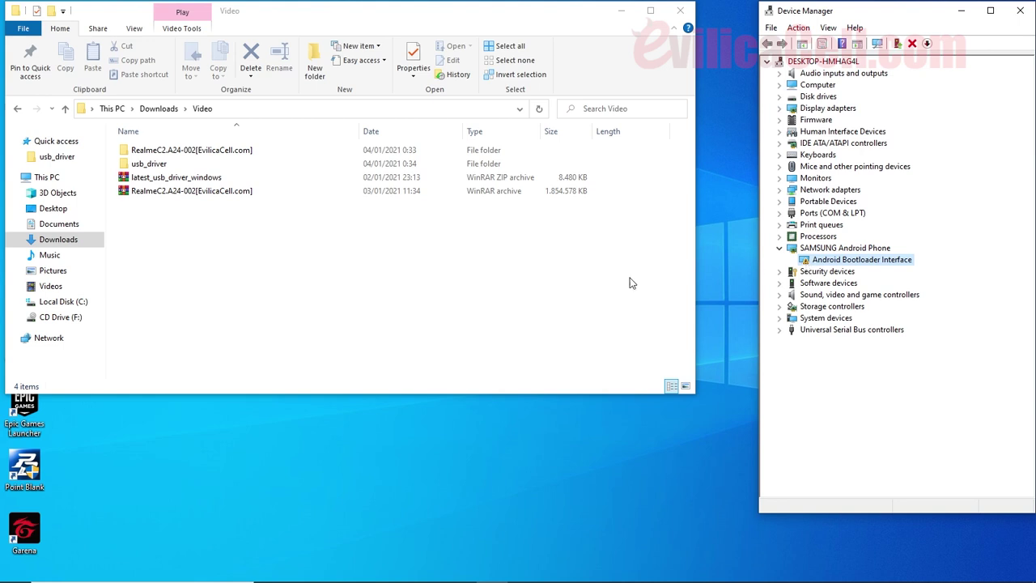
Open the RealmeC2.A24-002[EvilicaCell.com] folder and enlarge its window to fit the whole list of firmware files
double_click(193, 156)
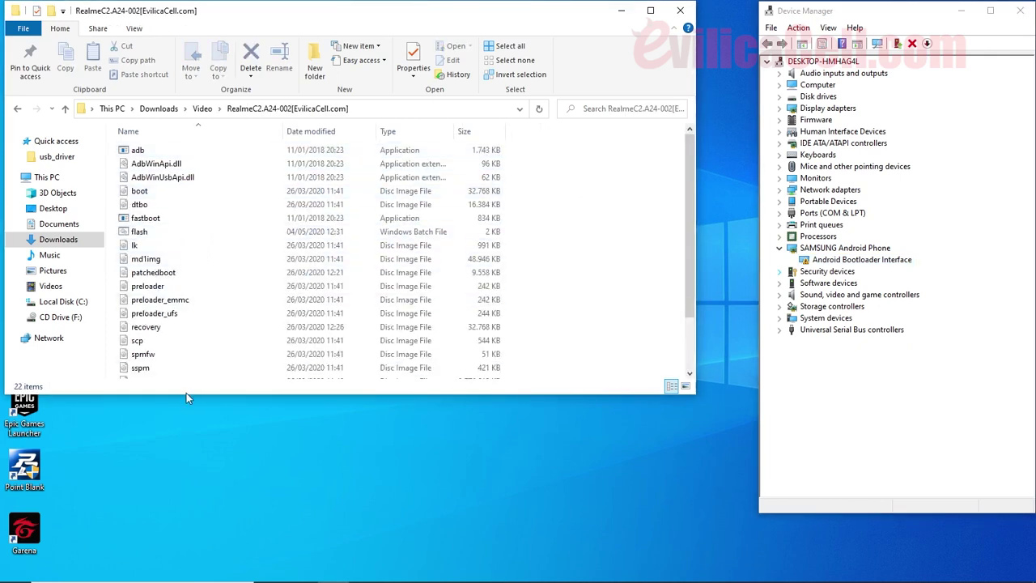
drag(186, 396, 178, 512)
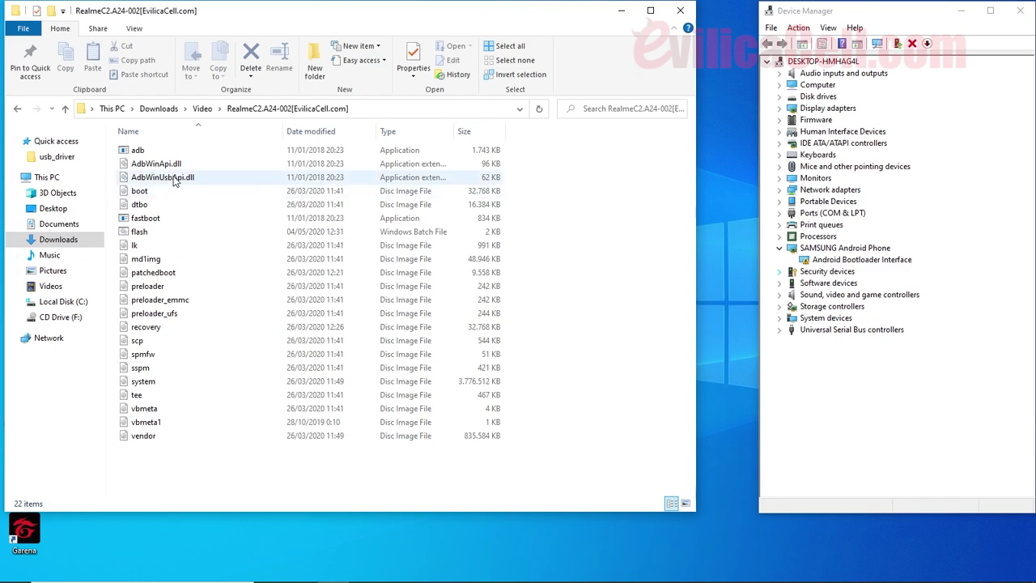
drag(149, 461, 189, 154)
click(566, 261)
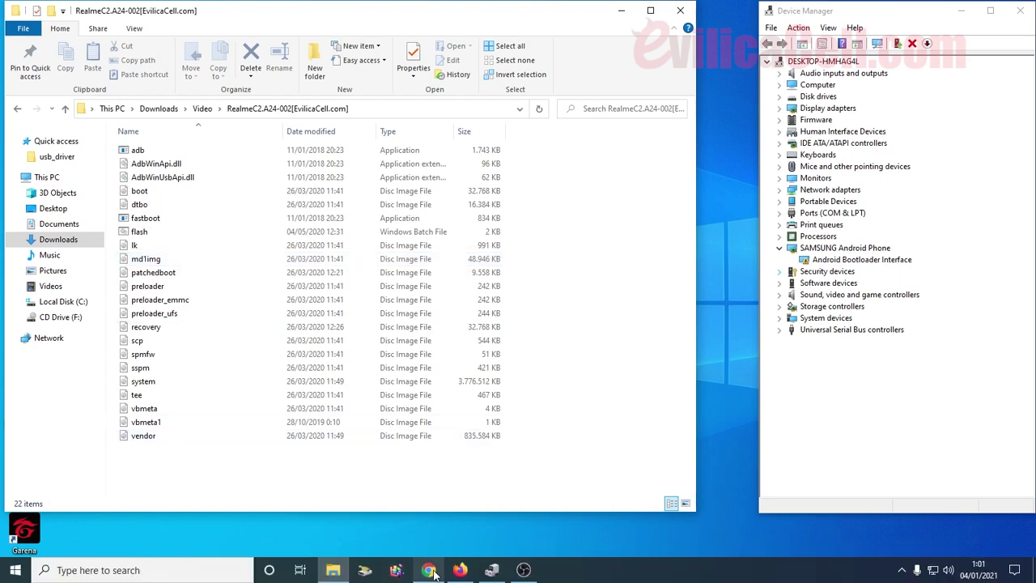
Switch to Firefox to examine the blog post's fastboot-mode photo and instructions, and return to the Android Bootloader Interface entry in Device Manager
click(459, 570)
scroll(348, 382, down, 3)
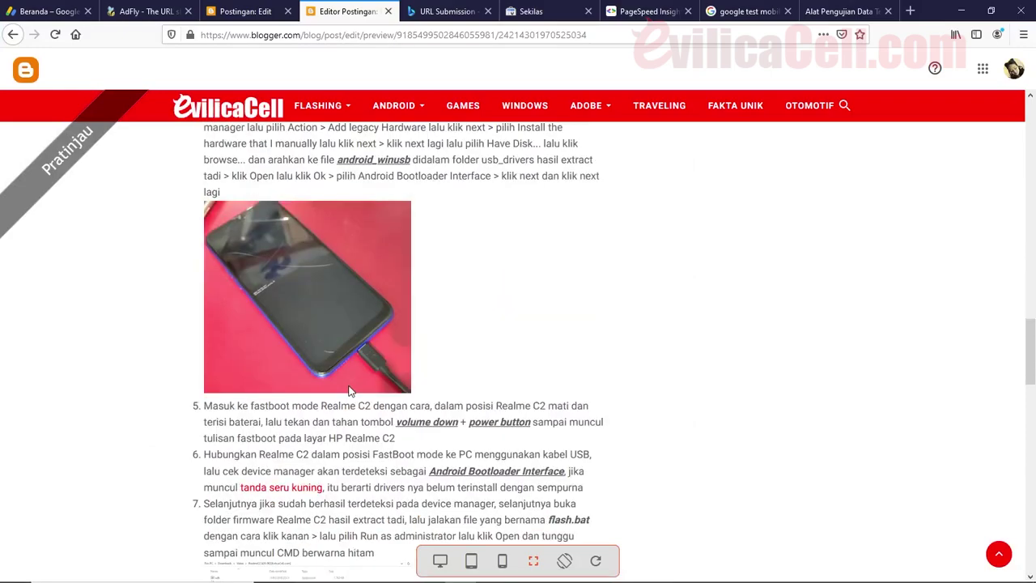
scroll(349, 383, up, 1)
click(349, 383)
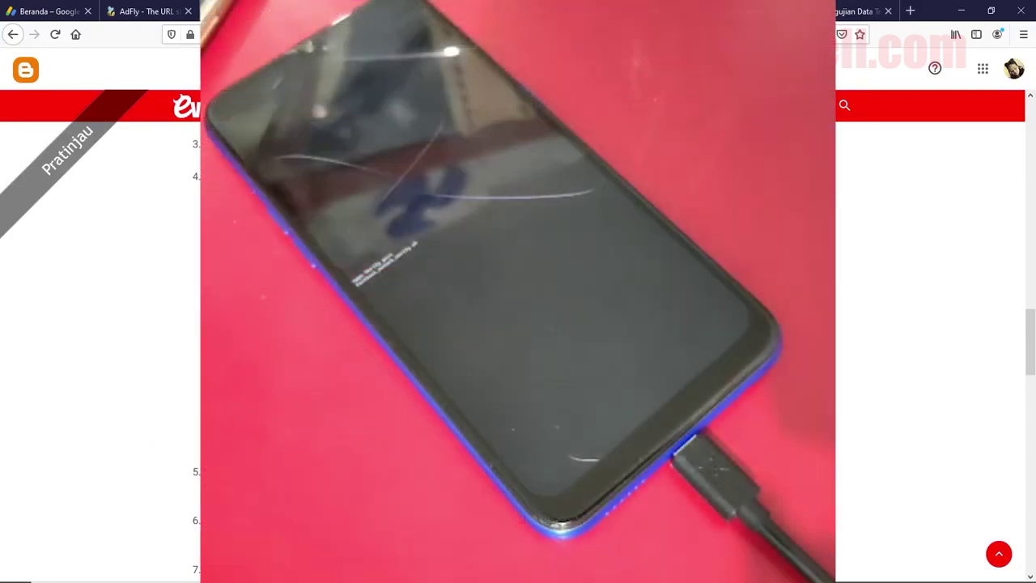
click(449, 502)
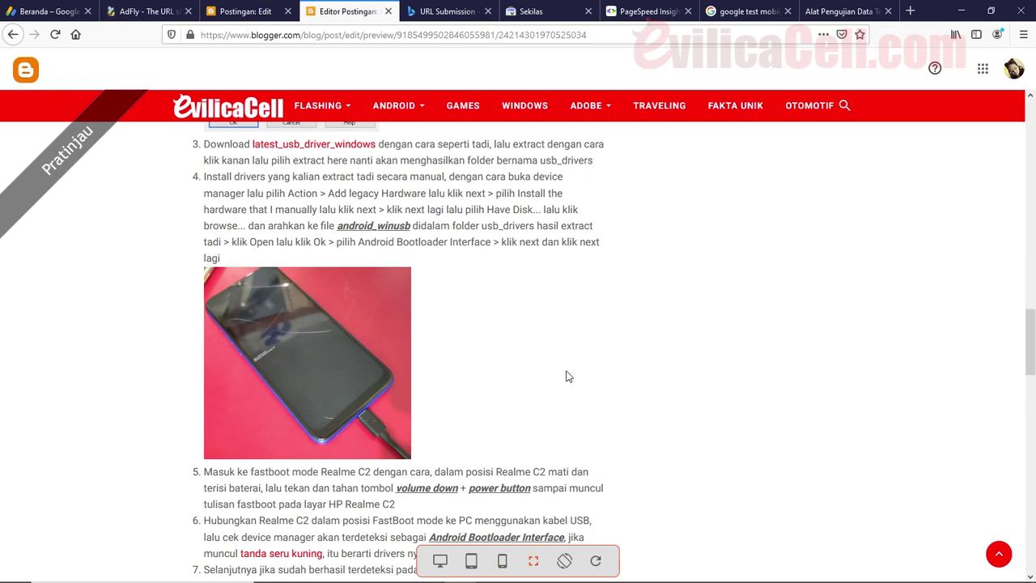
click(963, 11)
click(845, 260)
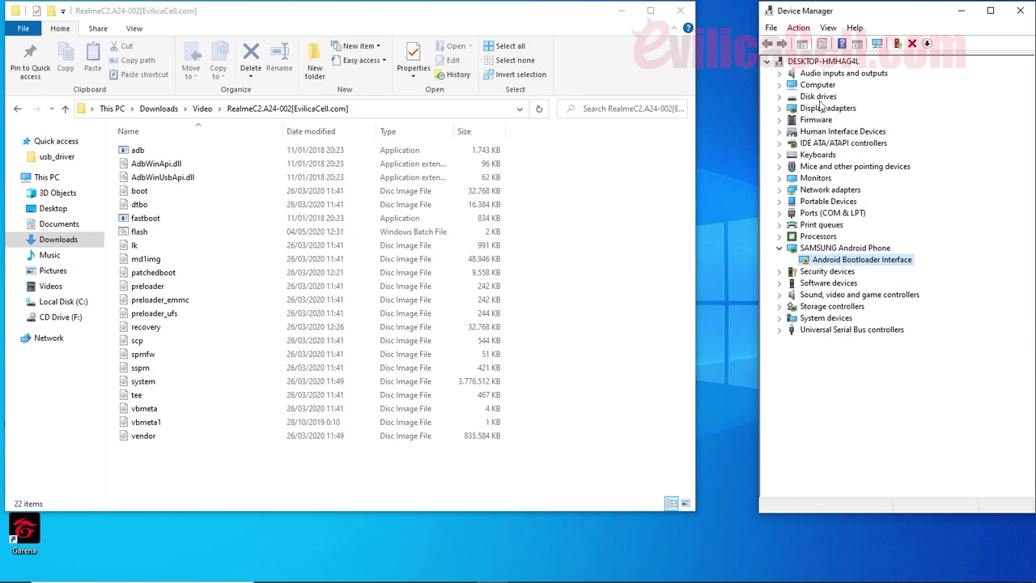
Run the flash batch file from the firmware folder as administrator and move its console window higher
click(179, 238)
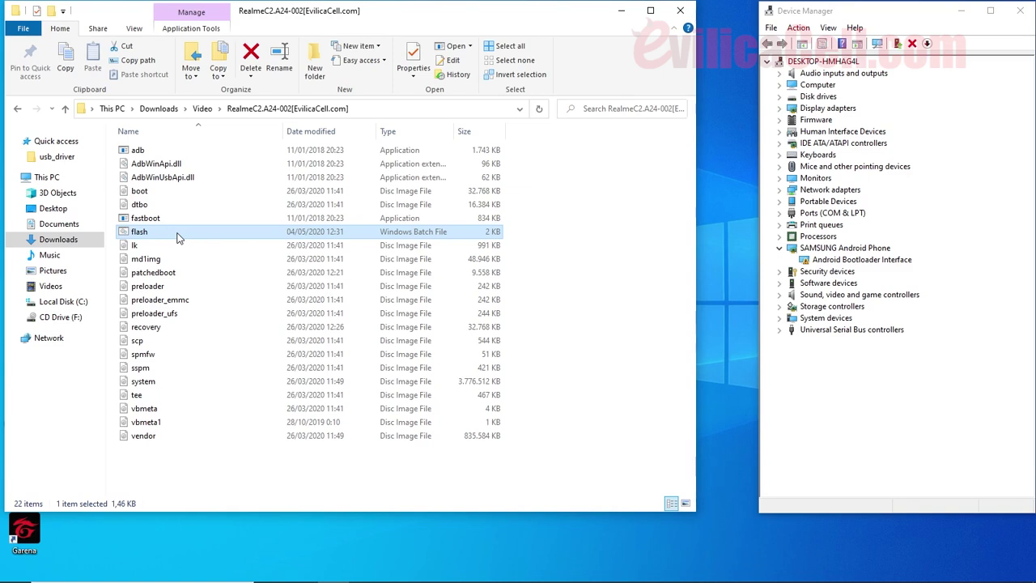
right_click(179, 237)
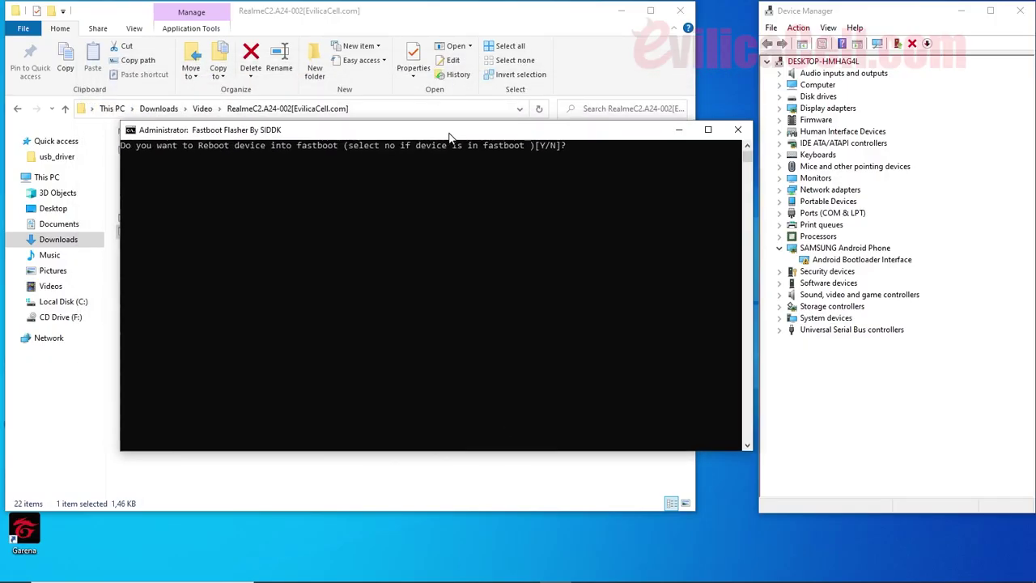
drag(454, 142, 455, 87)
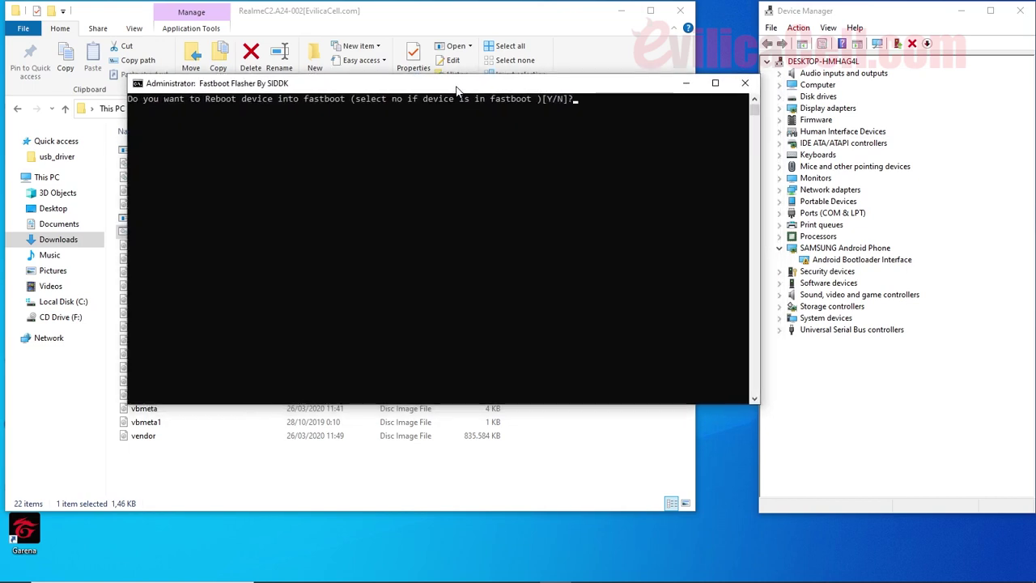
Answer Y to rebooting the device into fastboot and Y to wiping all data, and close the flasher console
text(Y/N]?)
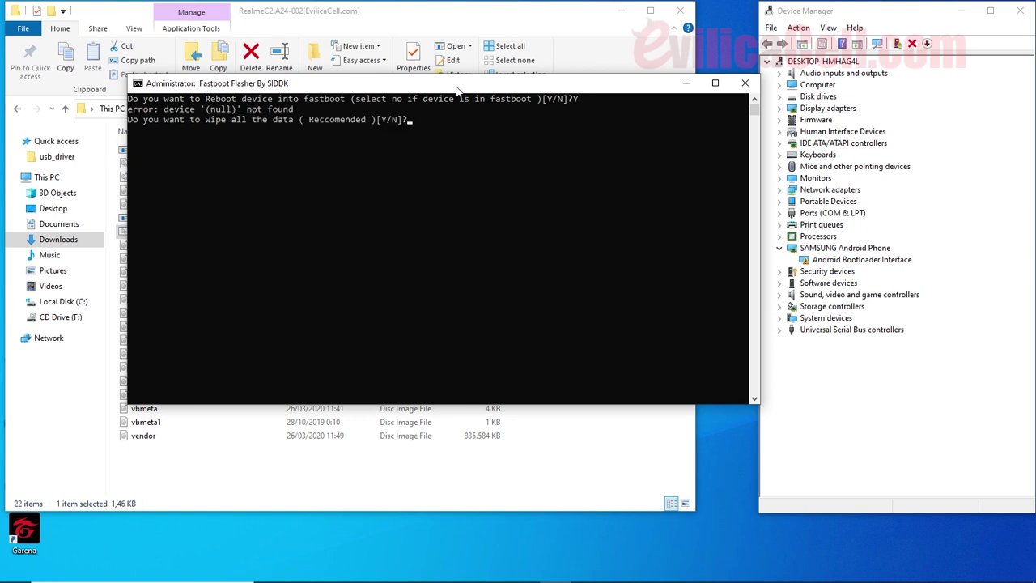
text(Y)
key(Return)
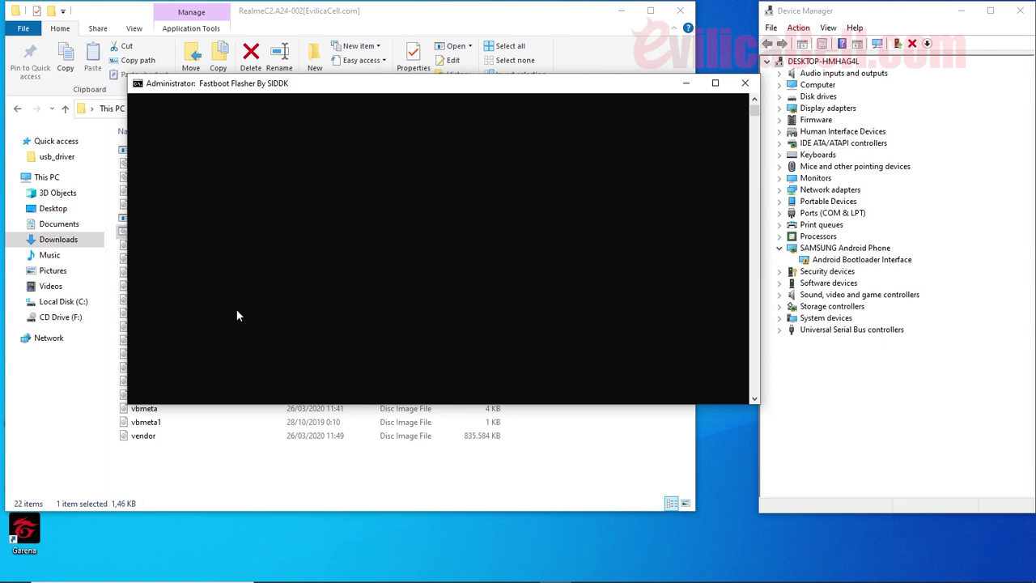
text(Y)
key(Return)
text(Y)
key(Return)
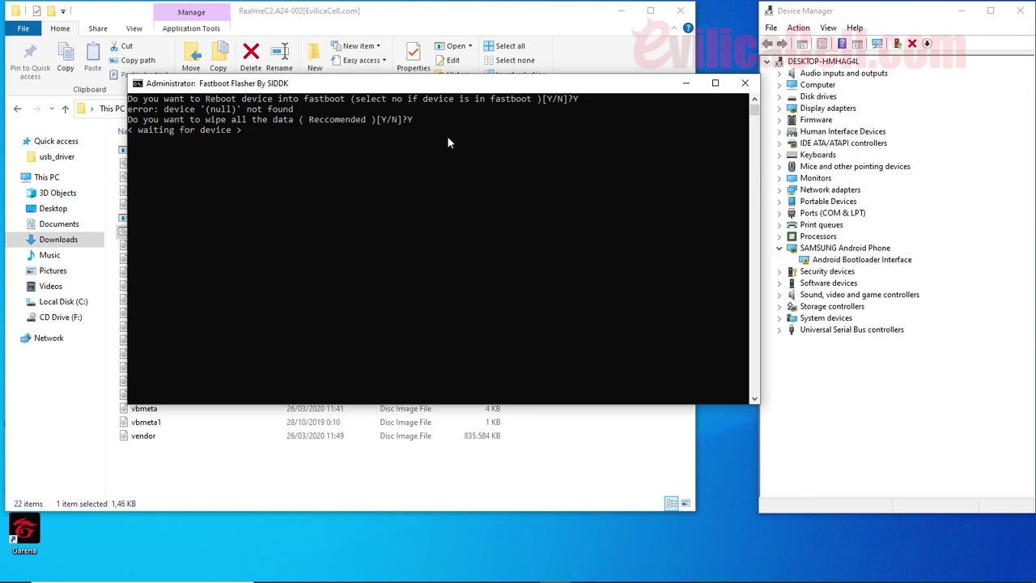
click(744, 87)
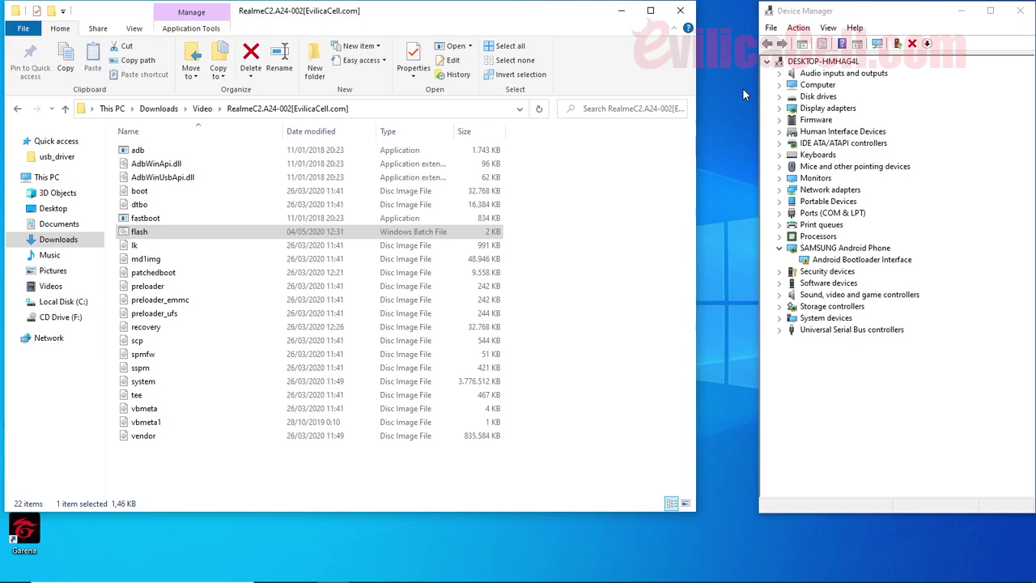
click(522, 576)
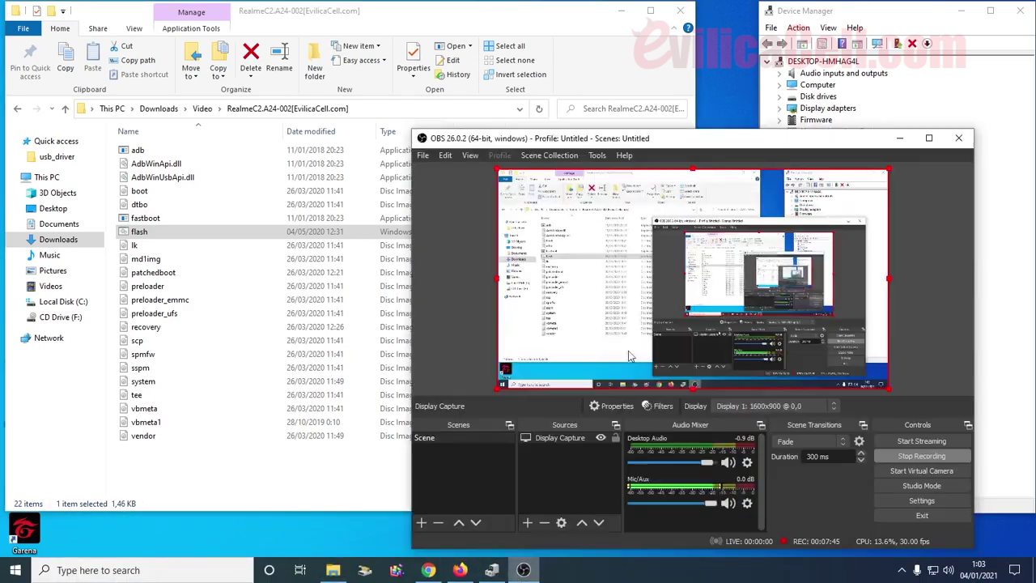
drag(695, 147, 741, 146)
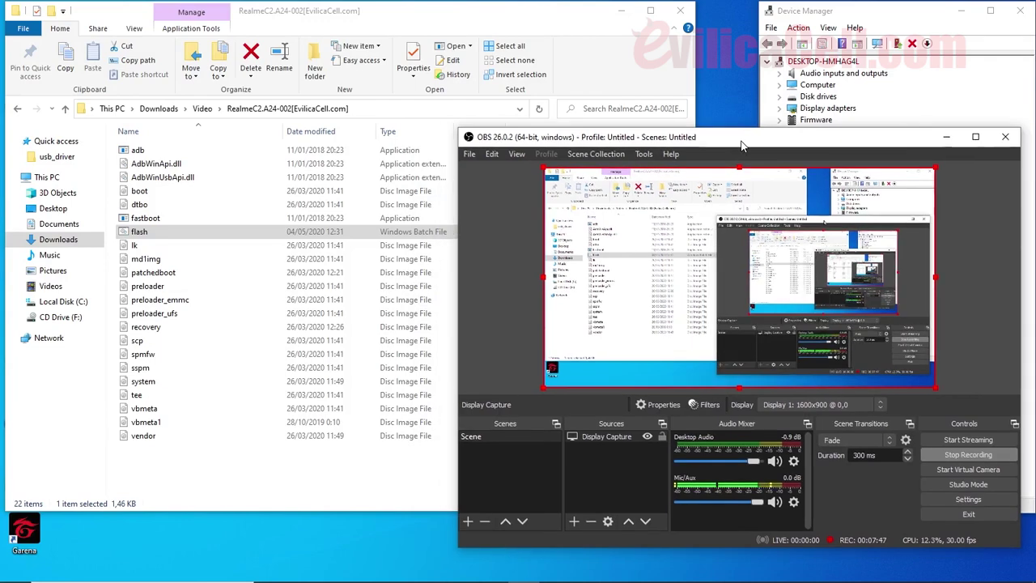